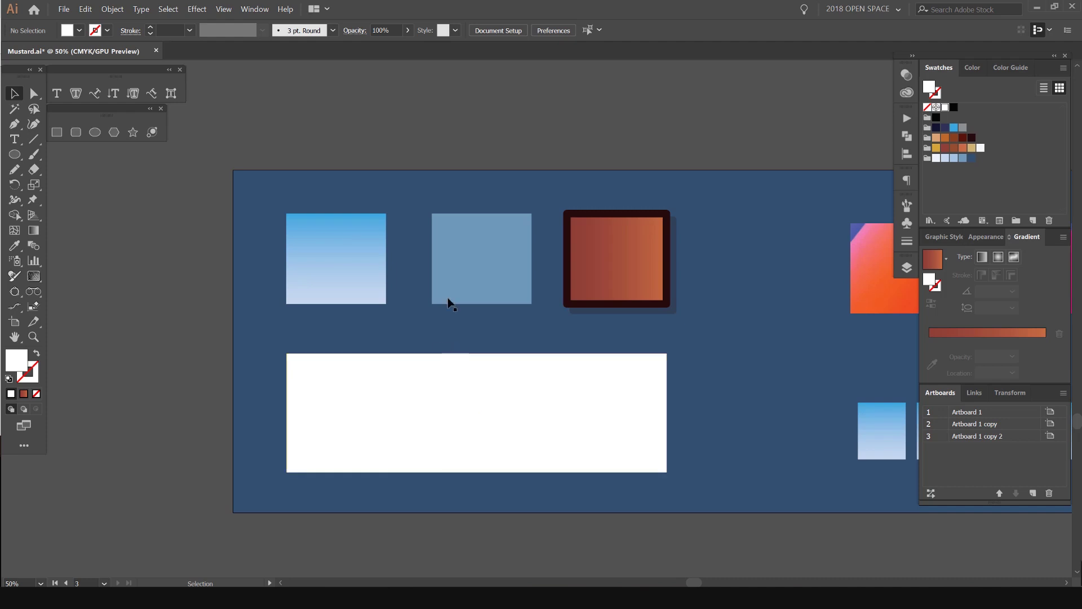
Select the middle flat blue square on the Mustard.ai artboard.
{"action": "left_click", "coordinate": [482, 257]}
Inspect the fills of the brown gradient, light-blue gradient and flat blue squares.
{"action": "left_click", "coordinate": [592, 252]}
{"action": "scroll", "coordinate": [416, 313], "scroll_direction": "up", "scroll_amount": 1}
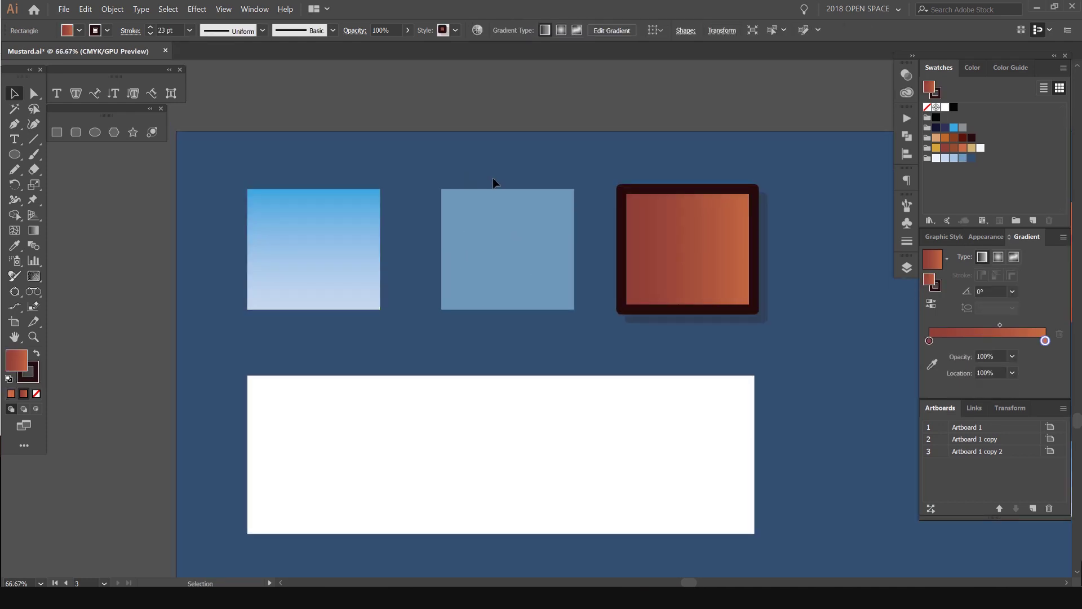
{"action": "left_click", "coordinate": [311, 227]}
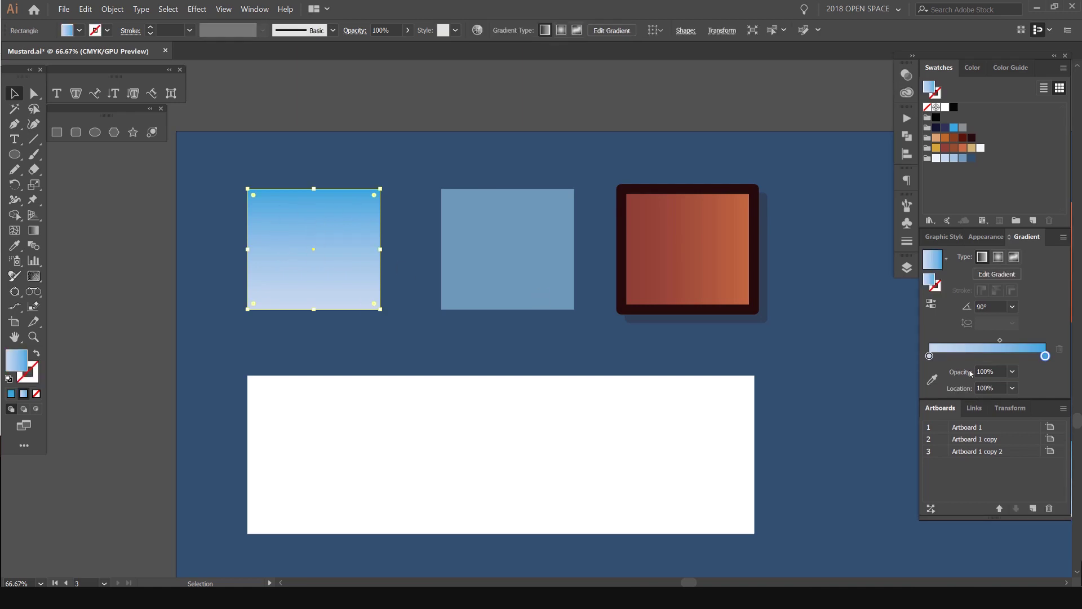
{"action": "left_click", "coordinate": [550, 246]}
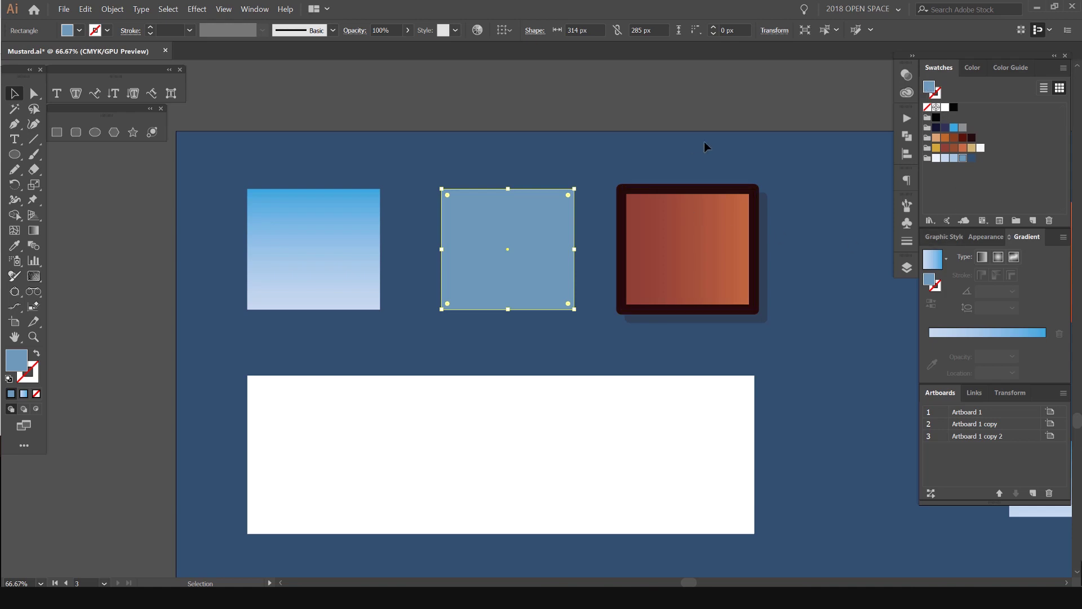
{"action": "left_click", "coordinate": [716, 195]}
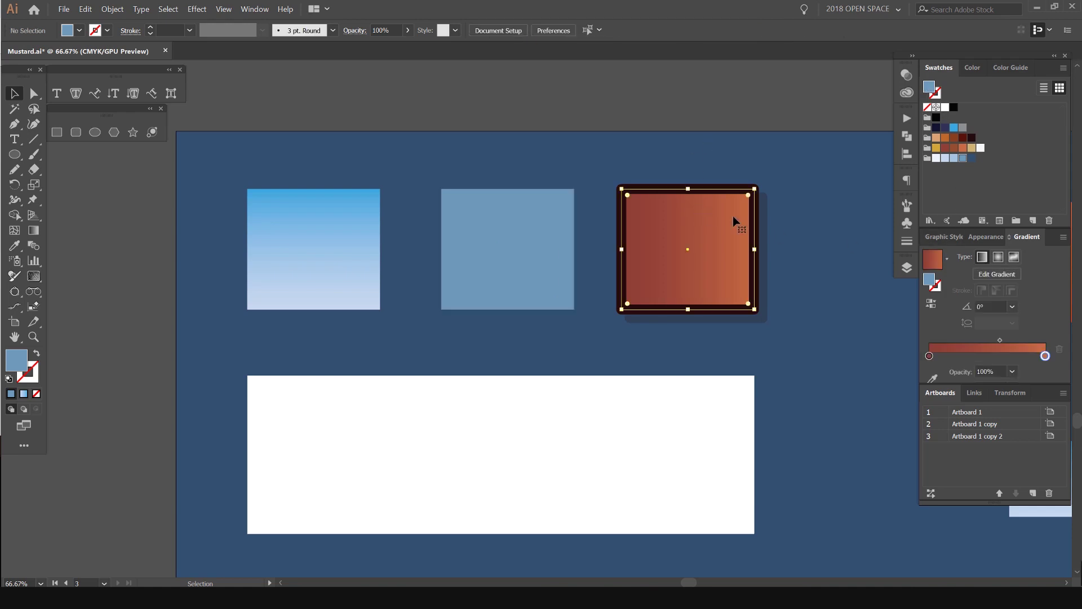
Review the brown square's 23 pt stroke, gradient fill and drop shadow, then deselect and pan.
{"action": "left_click", "coordinate": [986, 236]}
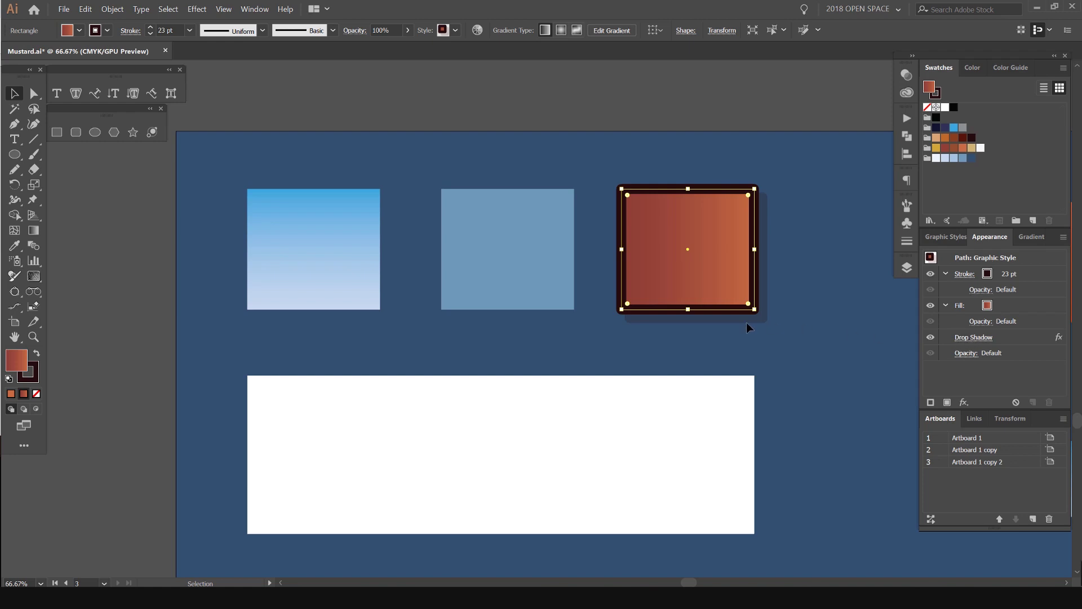
{"action": "scroll", "coordinate": [743, 324], "scroll_direction": "up", "scroll_amount": 3}
{"action": "scroll", "coordinate": [740, 326], "scroll_direction": "down", "scroll_amount": 4}
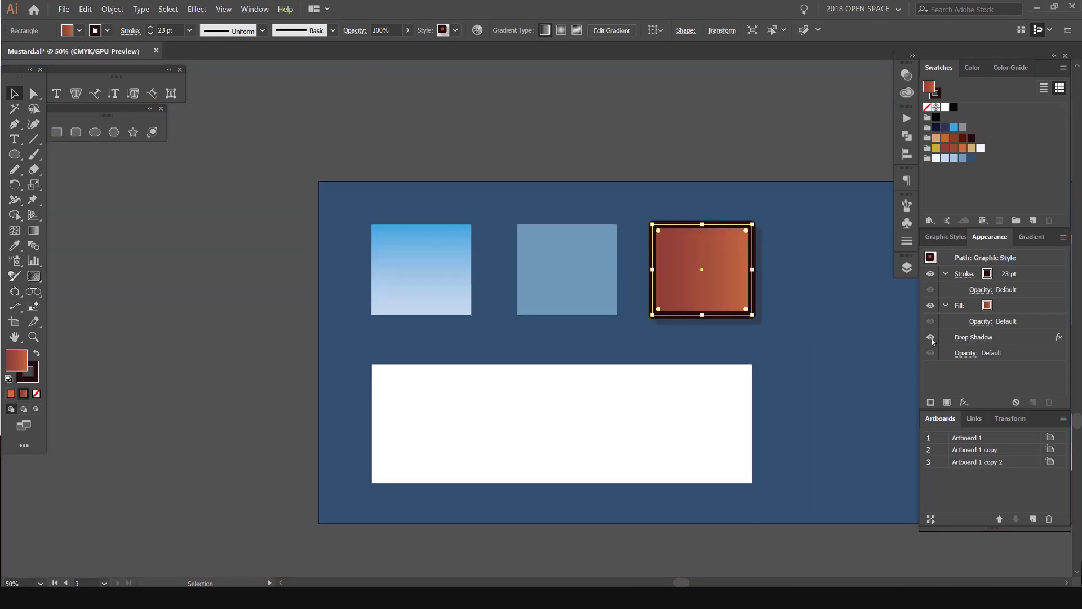
{"action": "left_click", "coordinate": [782, 331]}
{"action": "key", "text": "space"}
{"action": "left_click_drag", "start_coordinate": [615, 371], "coordinate": [551, 361]}
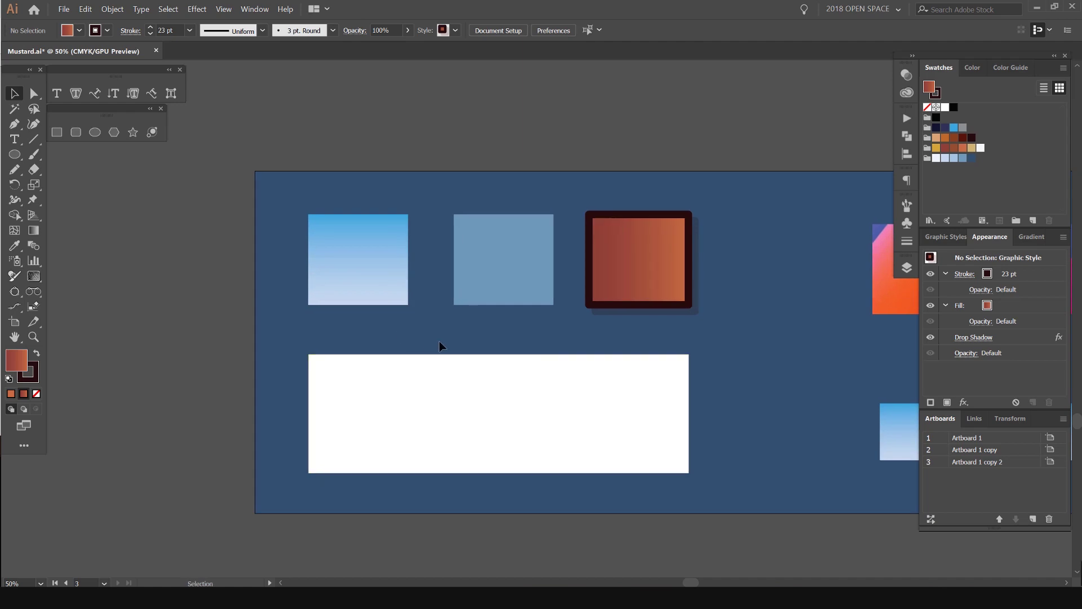
{"action": "key", "text": "i"}
Give the large white rectangle the top-left square's light-blue gradient using the Eyedropper.
{"action": "scroll", "coordinate": [432, 365], "scroll_direction": "up", "scroll_amount": 1}
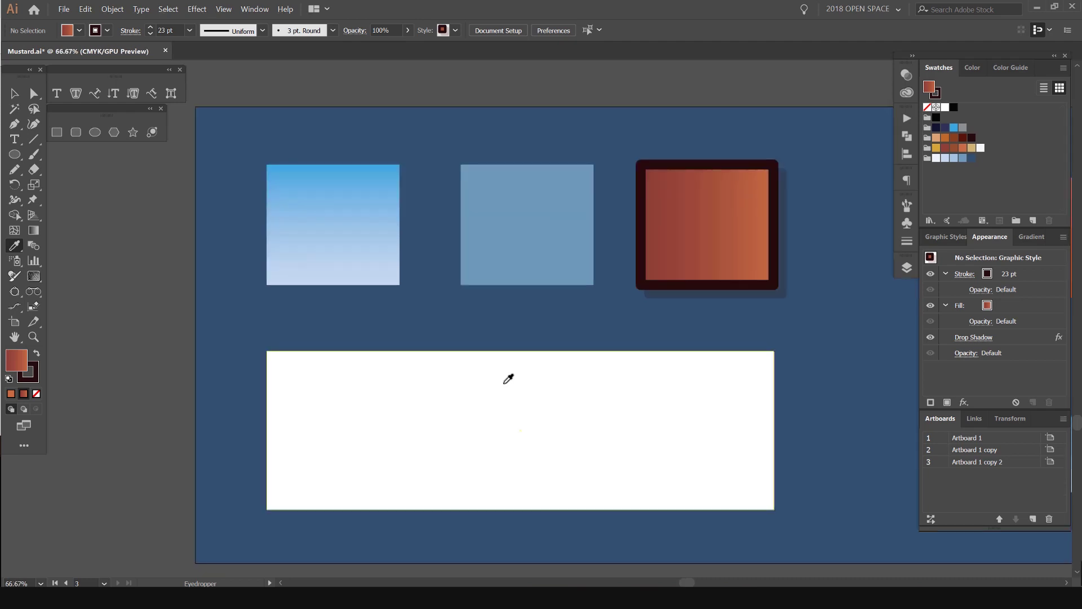
{"action": "key", "text": "v"}
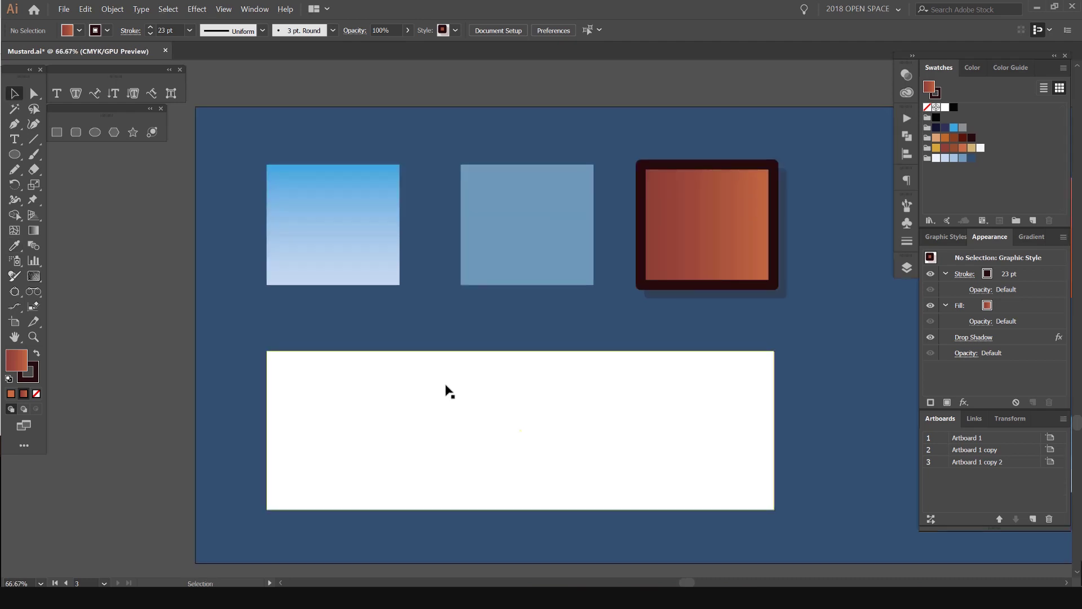
{"action": "left_click_drag", "start_coordinate": [482, 399], "coordinate": [537, 460]}
{"action": "key", "text": "ctrl+z"}
{"action": "scroll", "coordinate": [476, 361], "scroll_direction": "right", "scroll_amount": 2}
{"action": "scroll", "coordinate": [477, 361], "scroll_direction": "up", "scroll_amount": 1}
{"action": "key", "text": "i"}
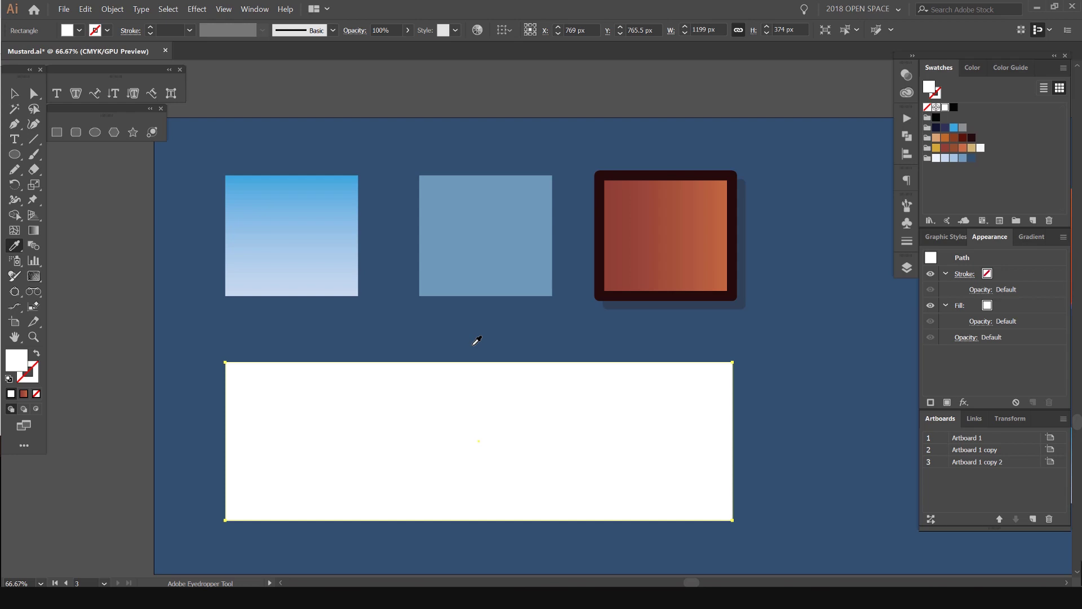
{"action": "left_click", "coordinate": [303, 204]}
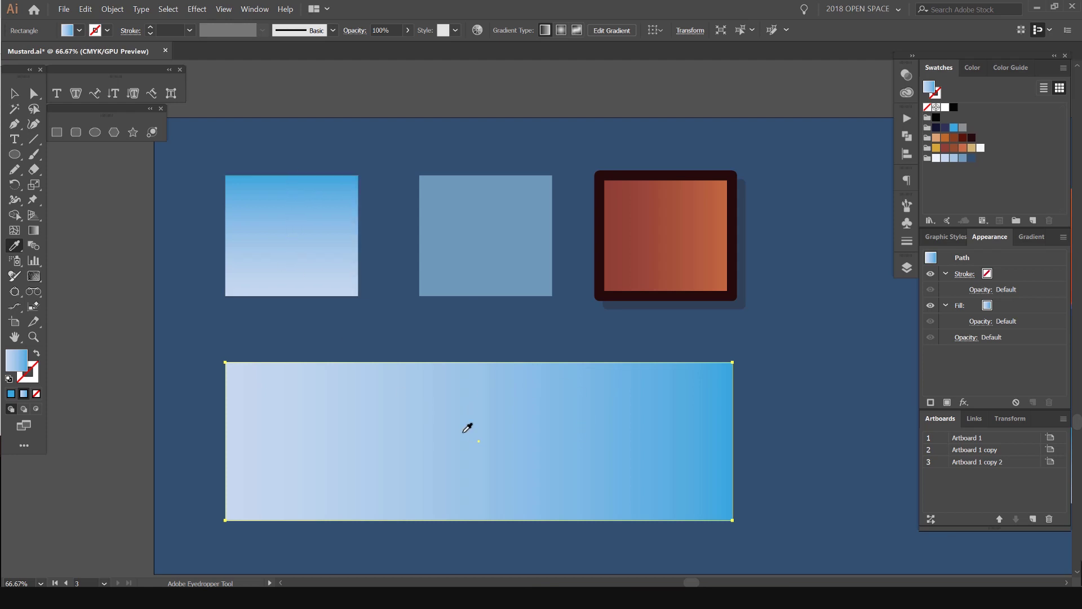
Set the rectangle's gradient angle to 90° so it runs vertically.
{"action": "key", "text": "v"}
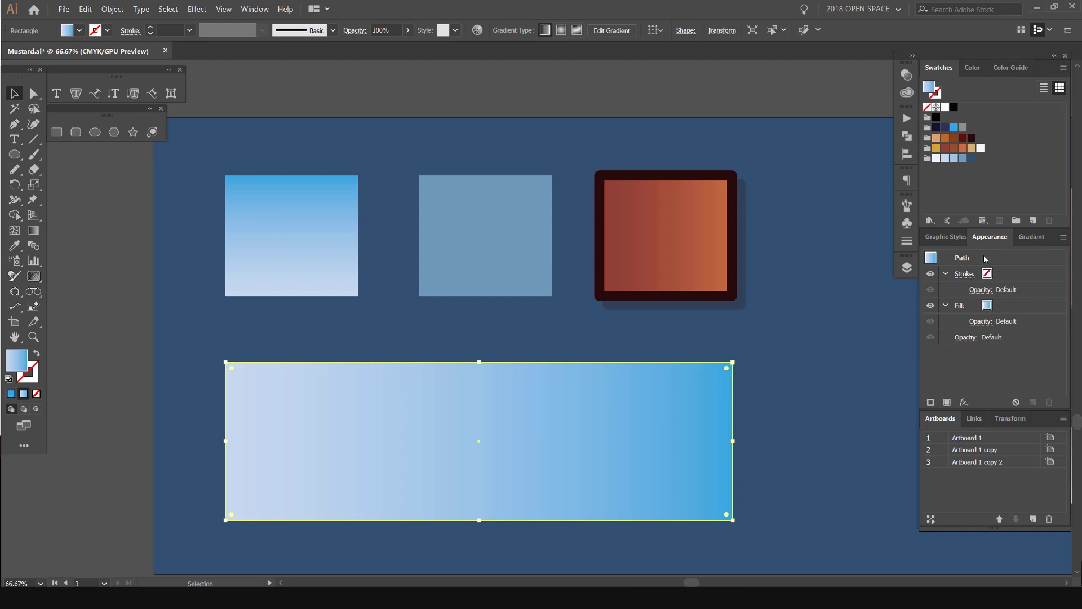
{"action": "left_click", "coordinate": [1030, 237]}
{"action": "left_click", "coordinate": [978, 305]}
{"action": "type", "text": "90"}
{"action": "key", "text": "Return"}
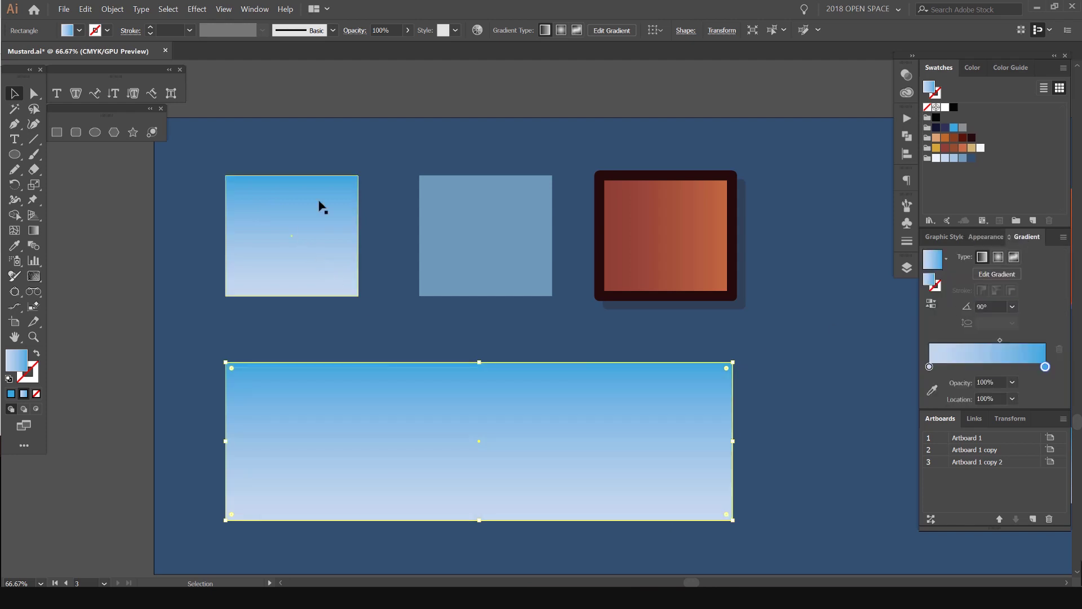
Sample the middle square's flat blue onto the bottom rectangle.
{"action": "scroll", "coordinate": [305, 192], "scroll_direction": "up", "scroll_amount": 1}
{"action": "scroll", "coordinate": [305, 192], "scroll_direction": "down", "scroll_amount": 3}
{"action": "scroll", "coordinate": [455, 309], "scroll_direction": "up", "scroll_amount": 1}
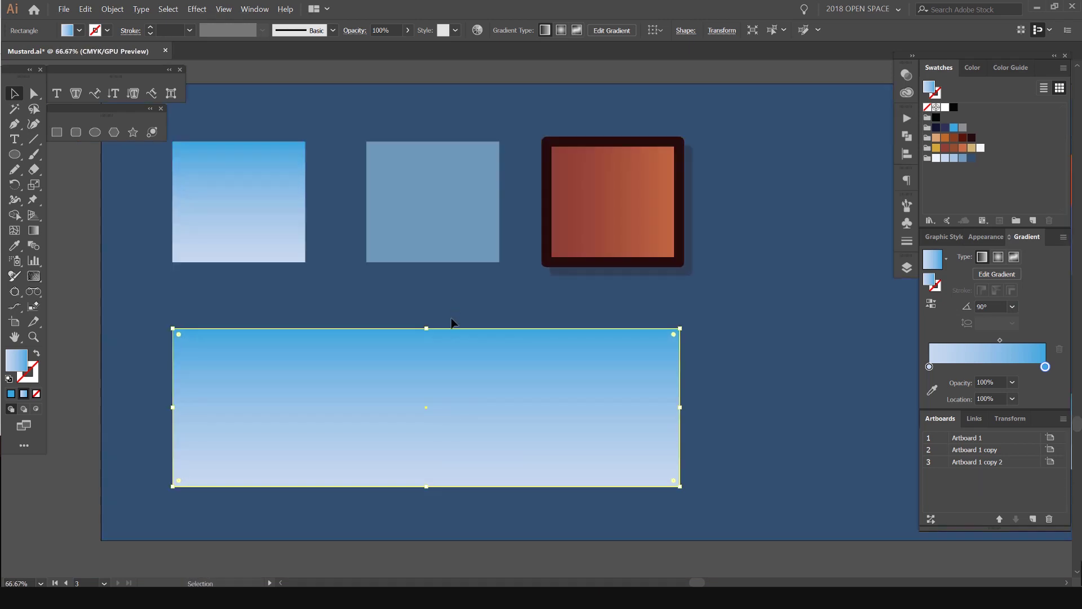
{"action": "left_click", "coordinate": [451, 325]}
{"action": "scroll", "coordinate": [440, 331], "scroll_direction": "up", "scroll_amount": 2}
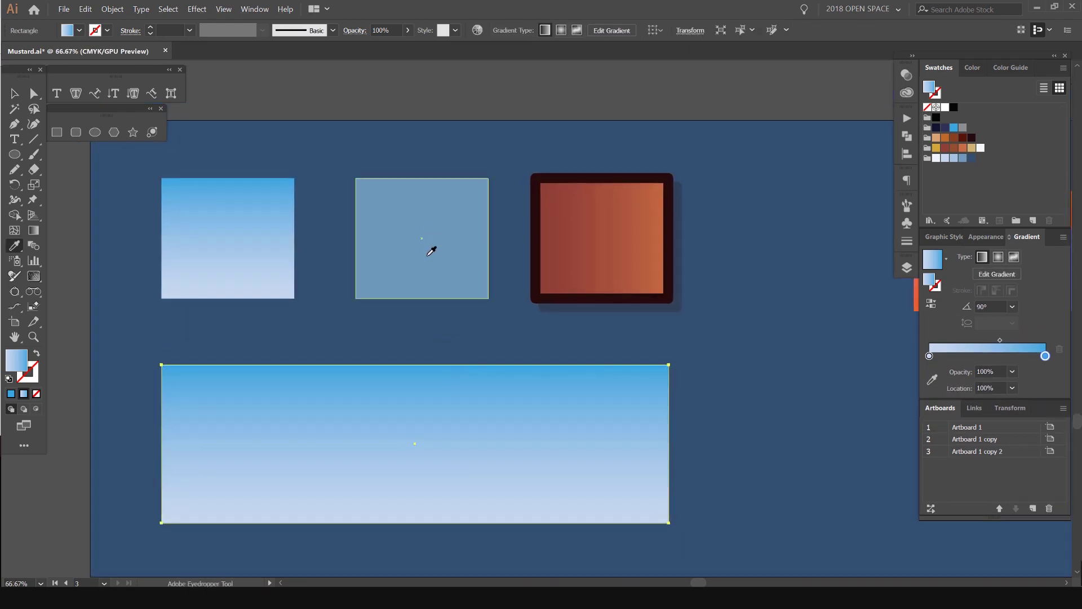
{"action": "key", "text": "i"}
{"action": "left_click", "coordinate": [434, 220]}
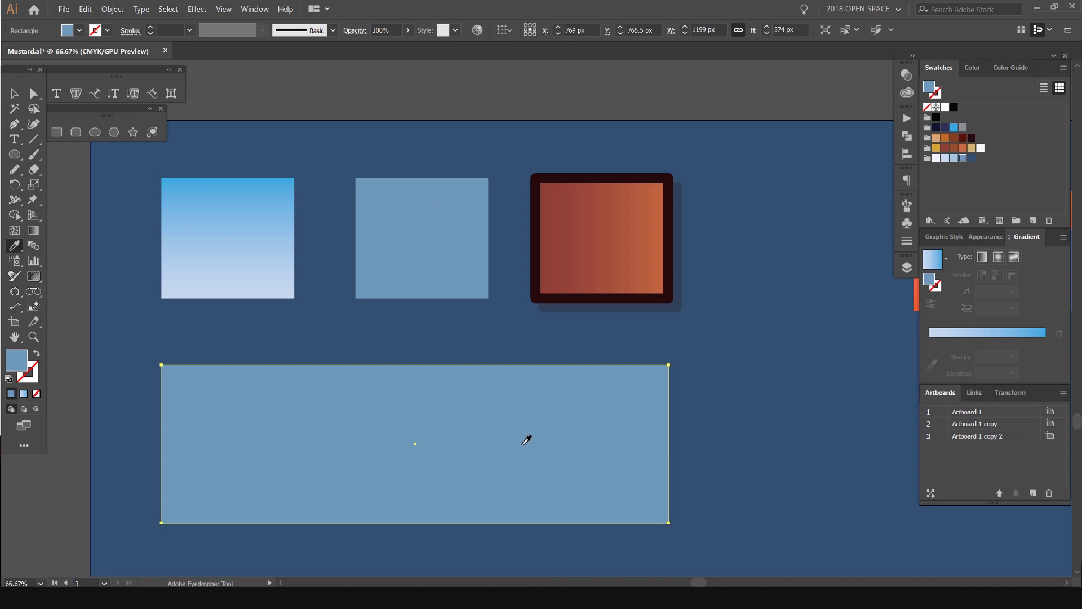
Replace it with the brown square's orange-brown gradient and dark 23 pt stroke.
{"action": "scroll", "coordinate": [430, 424], "scroll_direction": "up", "scroll_amount": 1}
{"action": "scroll", "coordinate": [428, 423], "scroll_direction": "down", "scroll_amount": 1}
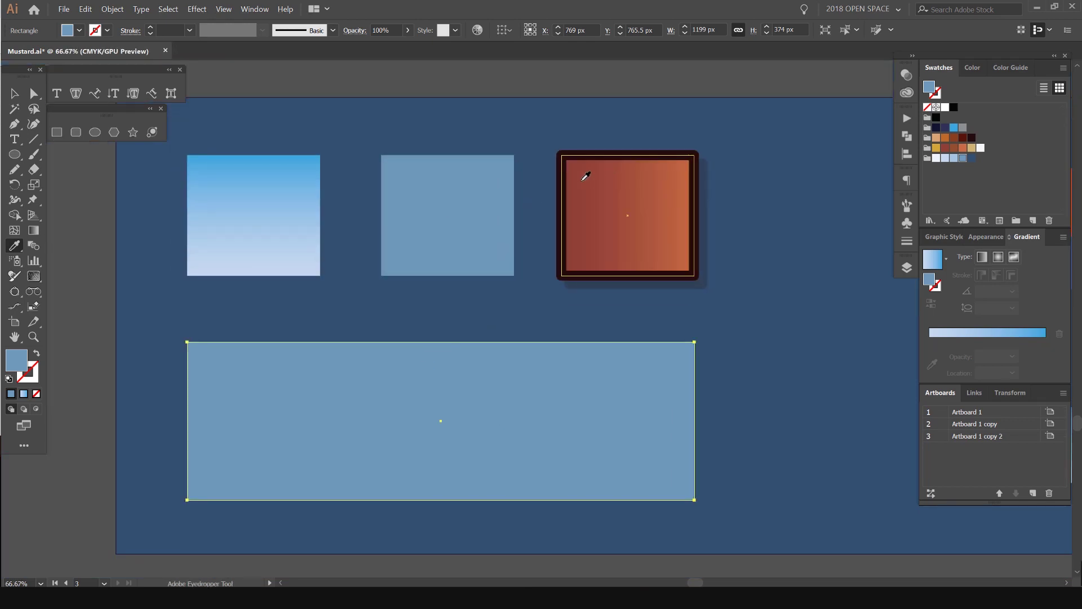
{"action": "scroll", "coordinate": [613, 208], "scroll_direction": "left", "scroll_amount": 1}
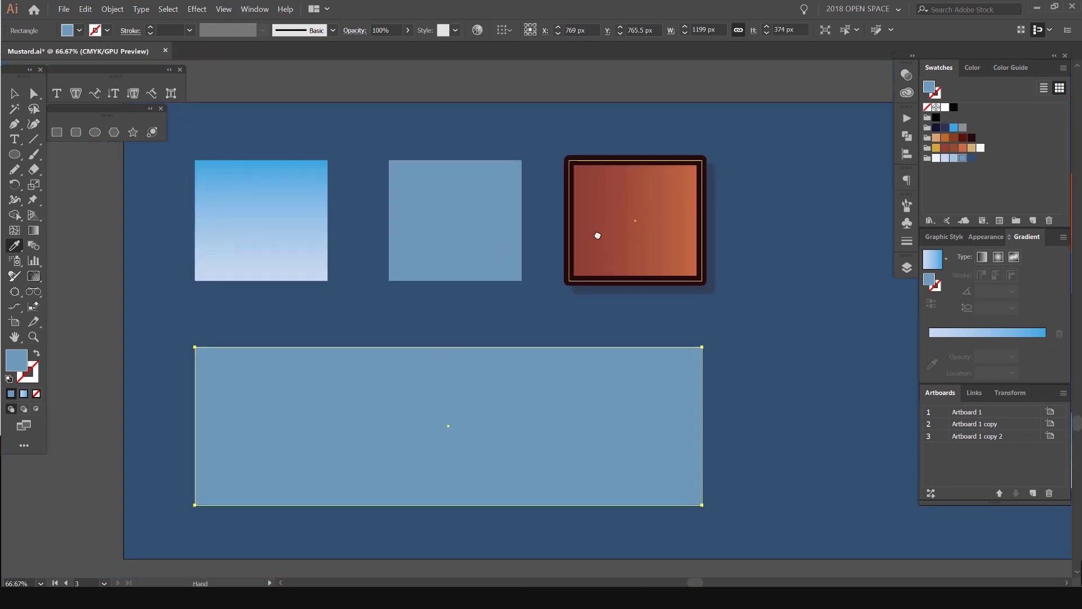
{"action": "left_click", "coordinate": [693, 207]}
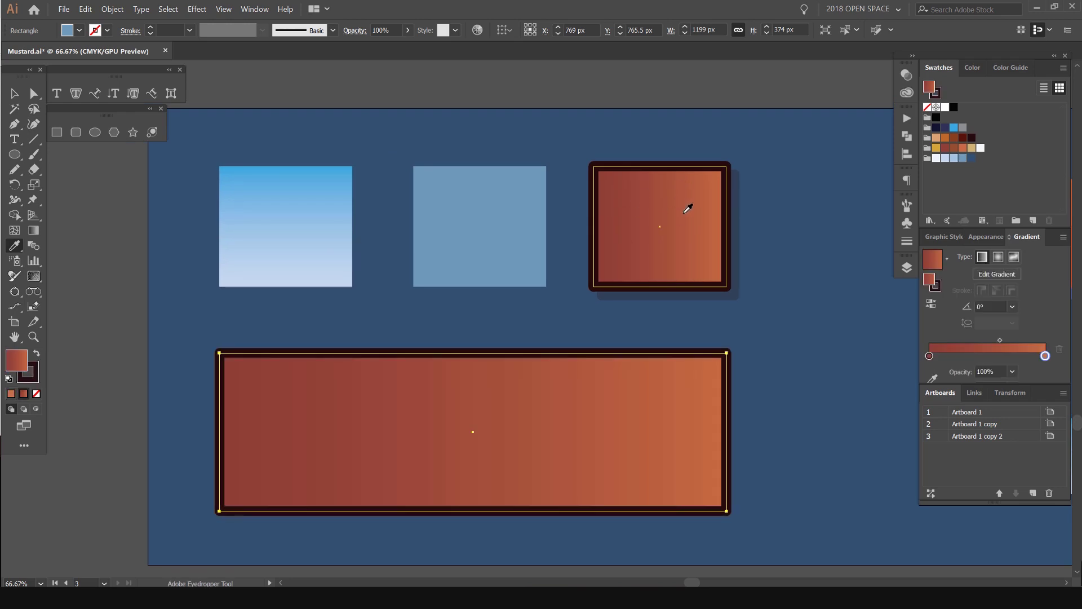
{"action": "key", "text": "v"}
{"action": "left_click", "coordinate": [782, 370]}
Check the rectangle's 23 pt stroke weight in the Stroke panel.
{"action": "scroll", "coordinate": [809, 367], "scroll_direction": "down", "scroll_amount": 2}
{"action": "scroll", "coordinate": [809, 363], "scroll_direction": "up", "scroll_amount": 1}
{"action": "key", "text": "space"}
{"action": "scroll", "coordinate": [729, 246], "scroll_direction": "up", "scroll_amount": 3}
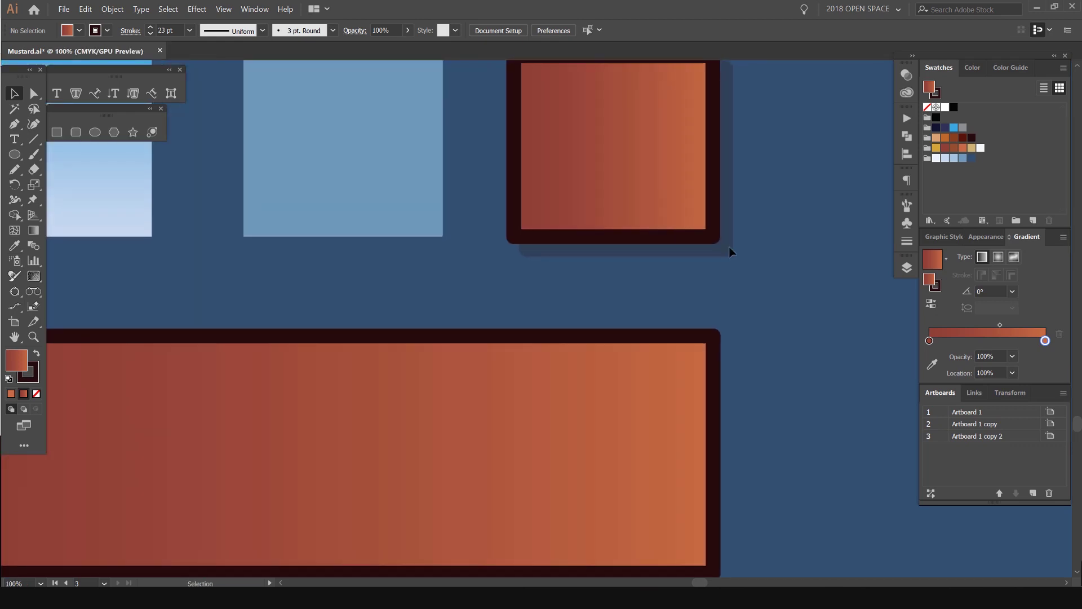
{"action": "scroll", "coordinate": [647, 330], "scroll_direction": "down", "scroll_amount": 1}
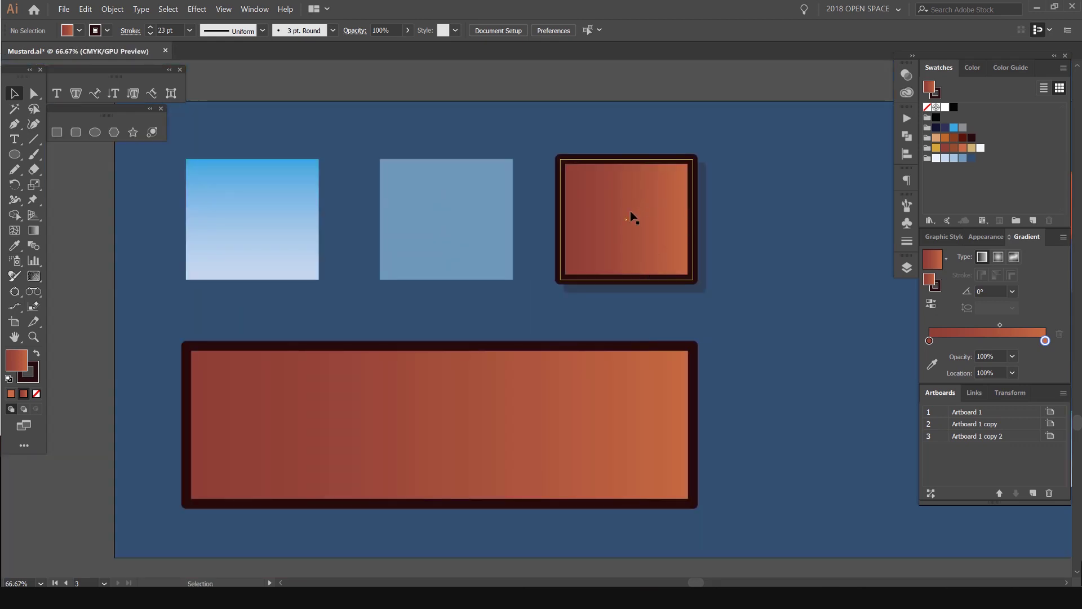
{"action": "scroll", "coordinate": [624, 202], "scroll_direction": "up", "scroll_amount": 1}
{"action": "scroll", "coordinate": [606, 205], "scroll_direction": "down", "scroll_amount": 1}
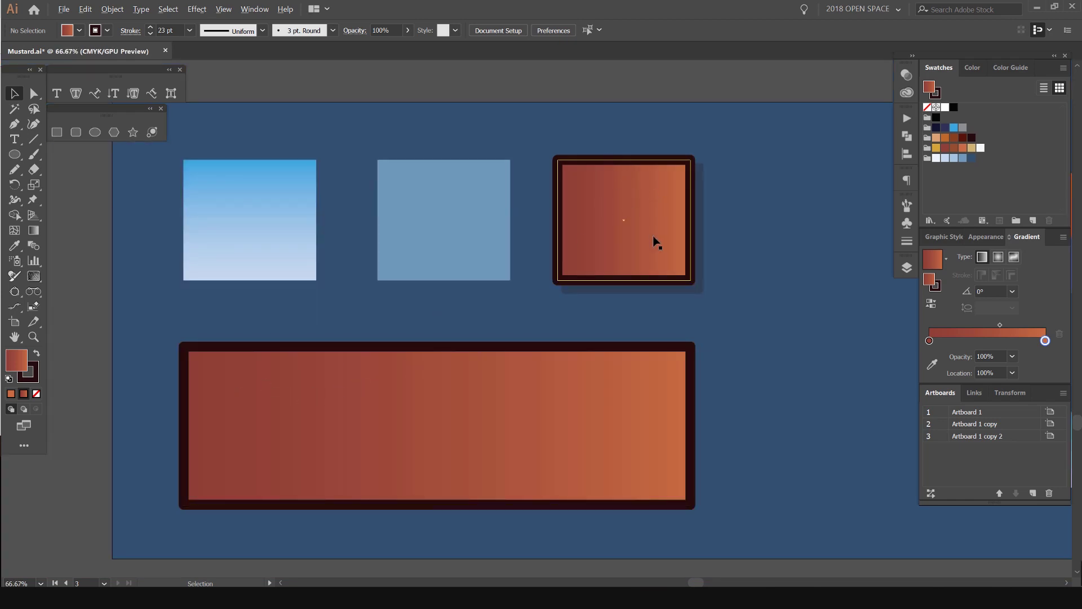
{"action": "scroll", "coordinate": [689, 344], "scroll_direction": "up", "scroll_amount": 3}
{"action": "left_click", "coordinate": [906, 241]}
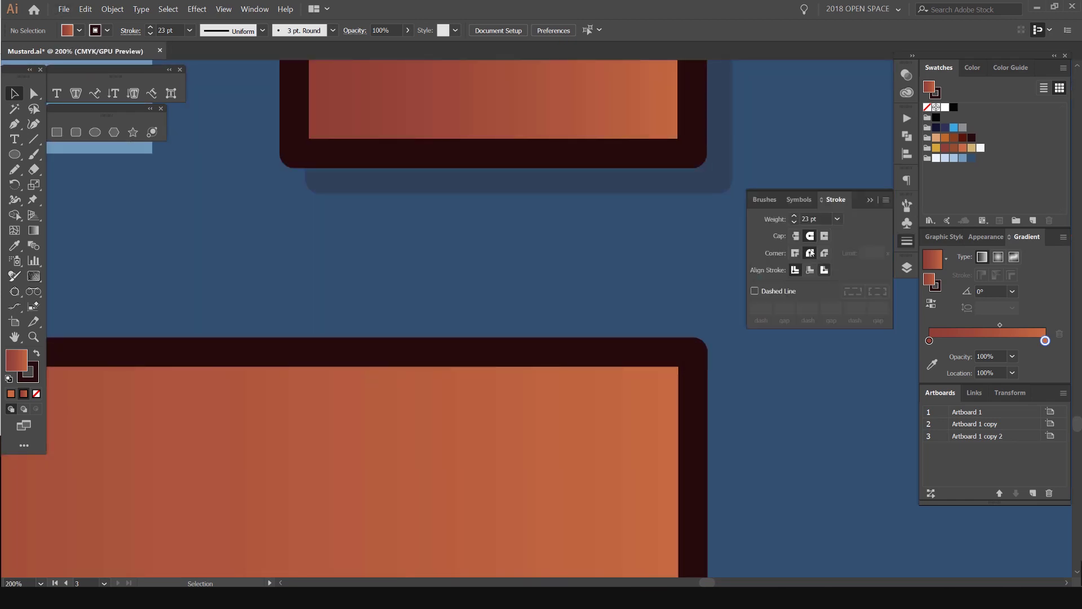
Close the stroke settings and select the large gradient rectangle.
{"action": "left_click", "coordinate": [905, 248]}
{"action": "scroll", "coordinate": [699, 286], "scroll_direction": "down", "scroll_amount": 3}
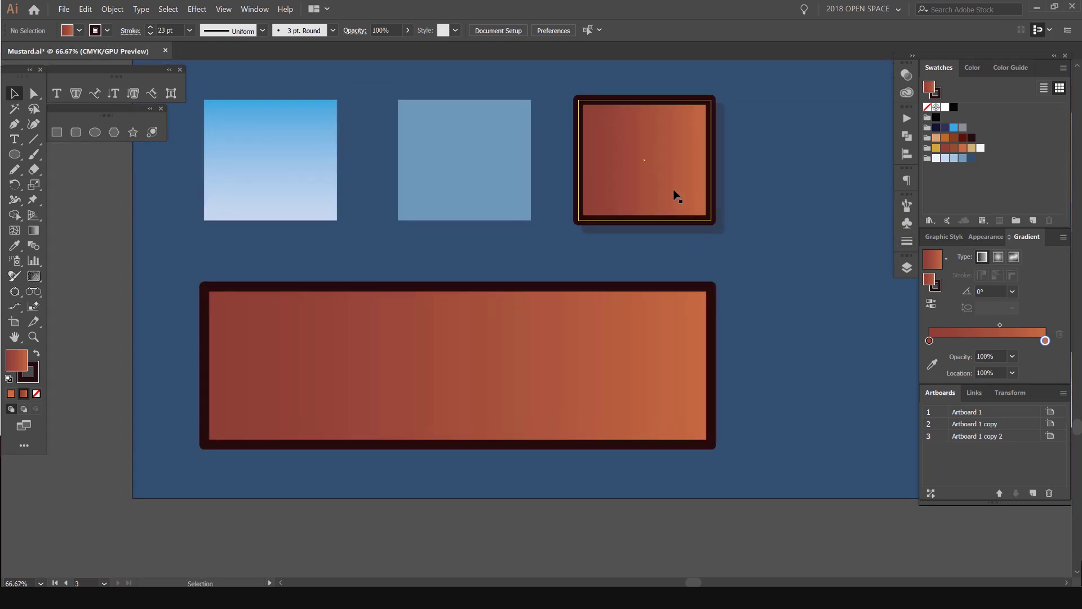
{"action": "left_click", "coordinate": [674, 178]}
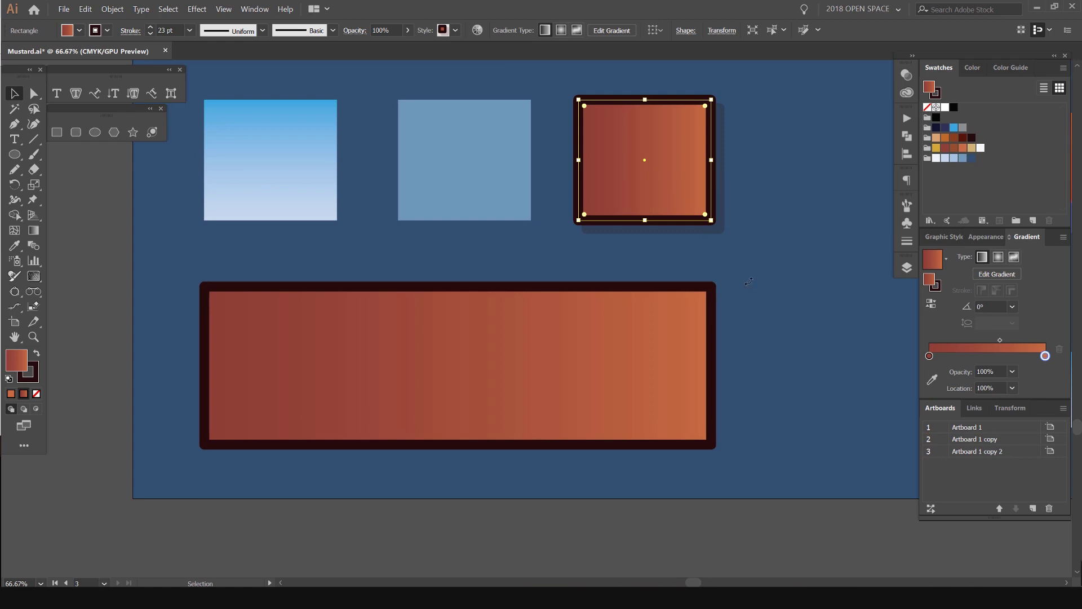
{"action": "left_click", "coordinate": [617, 312]}
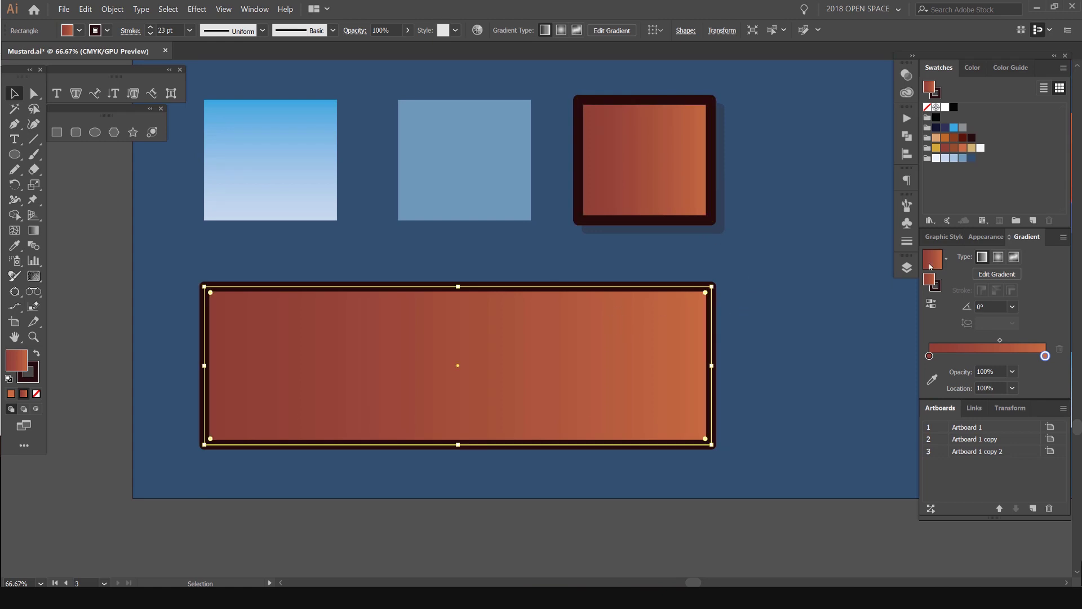
Apply a Drop Shadow effect (Multiply, 20% opacity, 20 px offsets) via Appearance's fx menu.
{"action": "left_click", "coordinate": [980, 238]}
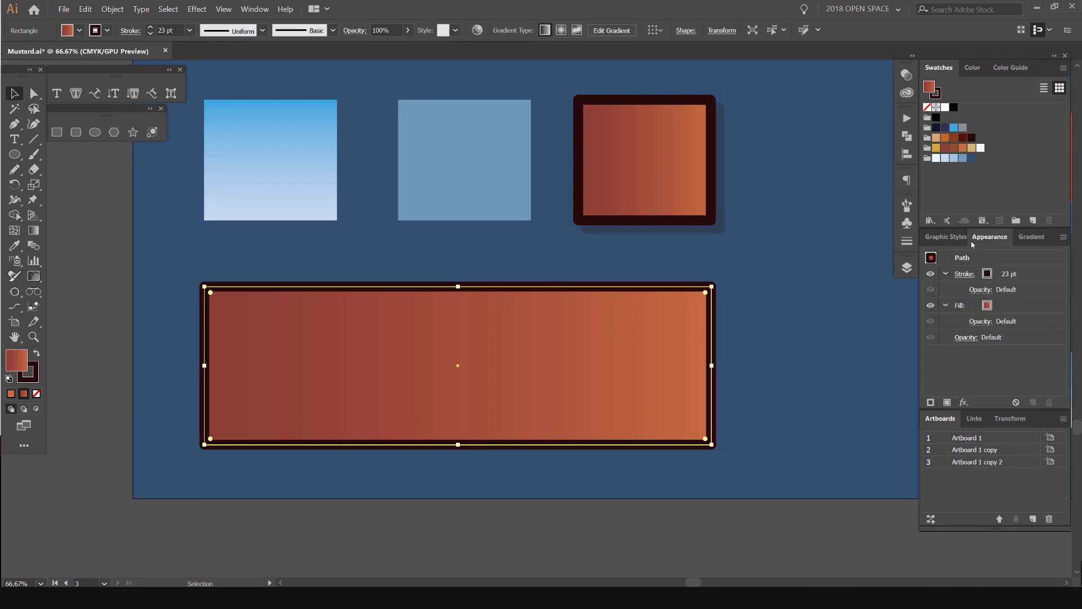
{"action": "left_click", "coordinate": [963, 402]}
{"action": "mouse_move", "coordinate": [984, 232]}
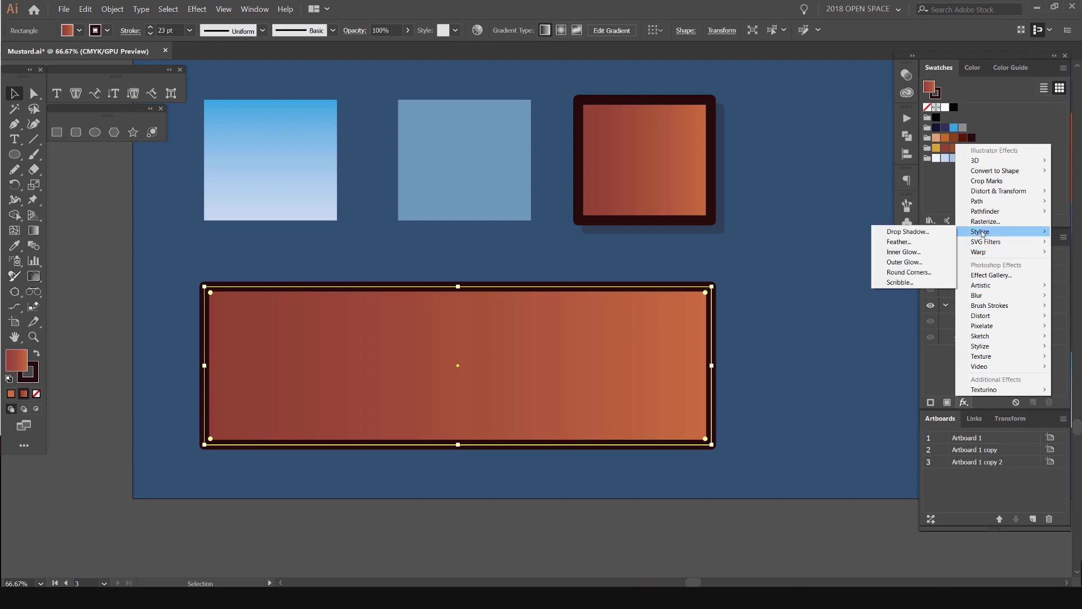
{"action": "left_click", "coordinate": [951, 235]}
{"action": "left_click", "coordinate": [830, 346]}
{"action": "left_click", "coordinate": [872, 347]}
{"action": "left_click", "coordinate": [771, 256]}
{"action": "scroll", "coordinate": [738, 247], "scroll_direction": "down", "scroll_amount": 1}
{"action": "scroll", "coordinate": [695, 231], "scroll_direction": "up", "scroll_amount": 1}
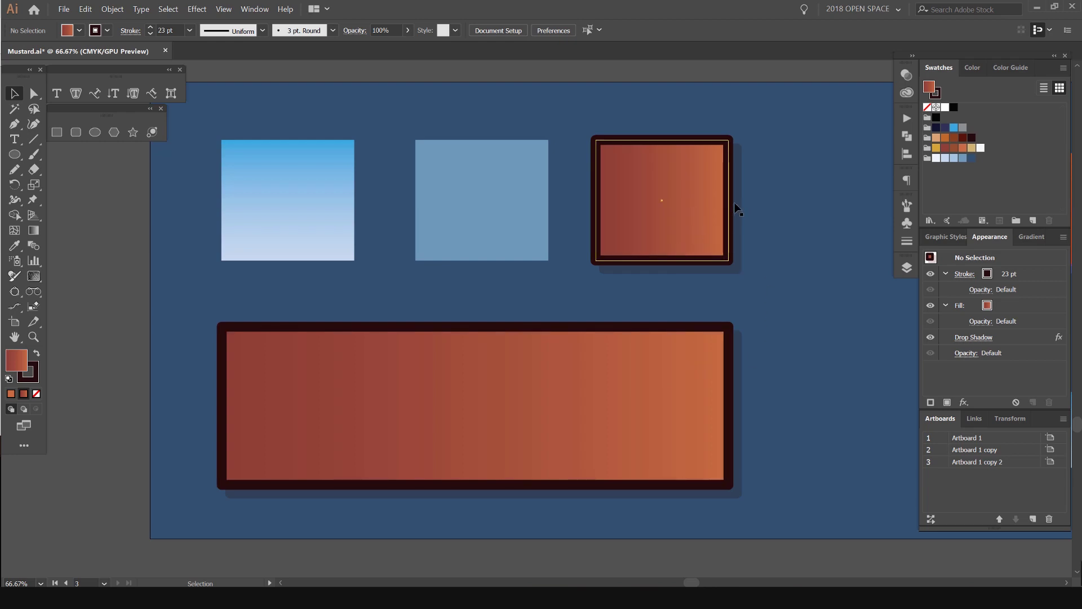
Sample the top-left square's light-blue gradient onto the large rectangle, removing its stroke.
{"action": "left_click", "coordinate": [687, 399]}
{"action": "key", "text": "i"}
{"action": "left_click", "coordinate": [525, 215]}
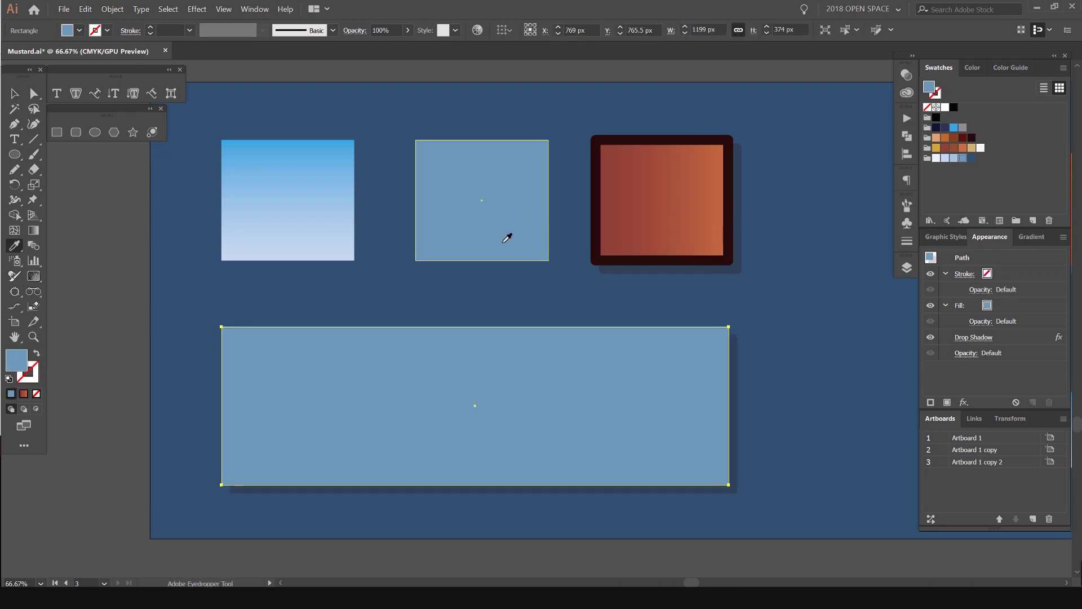
{"action": "left_click", "coordinate": [319, 188]}
{"action": "key", "text": "v"}
{"action": "left_click", "coordinate": [763, 316]}
{"action": "scroll", "coordinate": [742, 413], "scroll_direction": "up", "scroll_amount": 2}
{"action": "scroll", "coordinate": [731, 415], "scroll_direction": "down", "scroll_amount": 2}
Hide the rectangle's drop shadow by toggling its visibility in Appearance.
{"action": "left_click", "coordinate": [692, 393]}
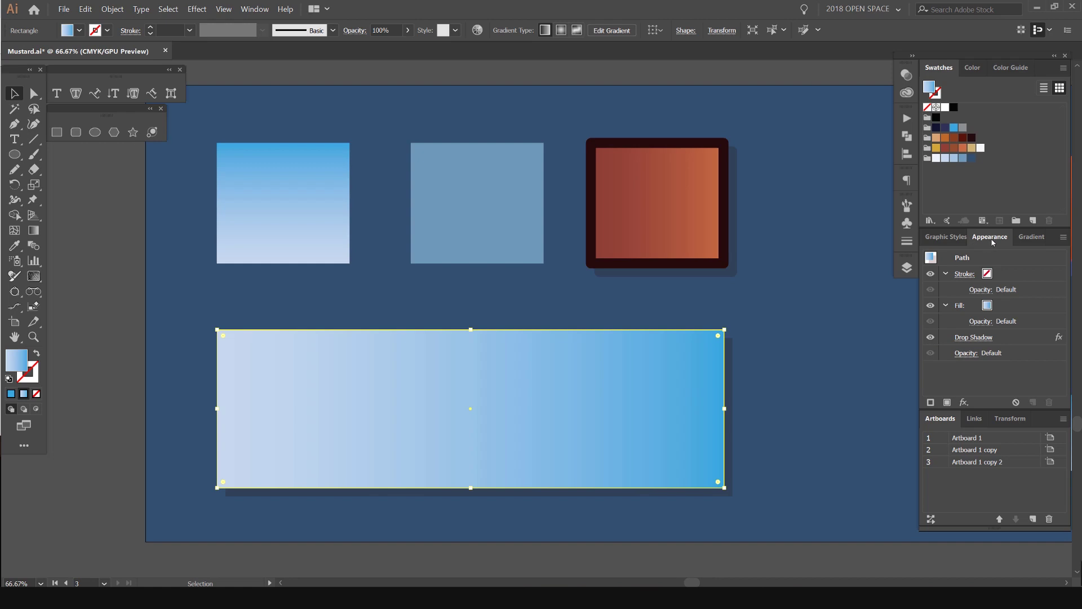
{"action": "left_click", "coordinate": [931, 340]}
{"action": "scroll", "coordinate": [792, 309], "scroll_direction": "down", "scroll_amount": 1}
{"action": "left_click", "coordinate": [790, 311]}
{"action": "key", "text": "space"}
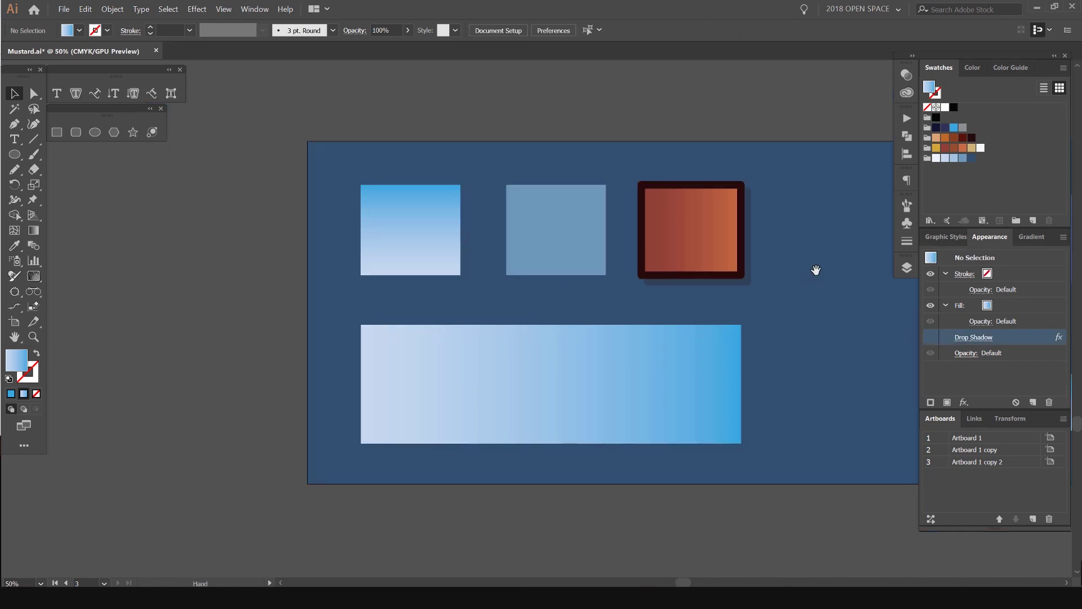
Move the four small squares under the banner and stretch the row to its left edge.
{"action": "left_click_drag", "start_coordinate": [783, 273], "coordinate": [306, 321]}
{"action": "scroll", "coordinate": [716, 347], "scroll_direction": "up", "scroll_amount": 1}
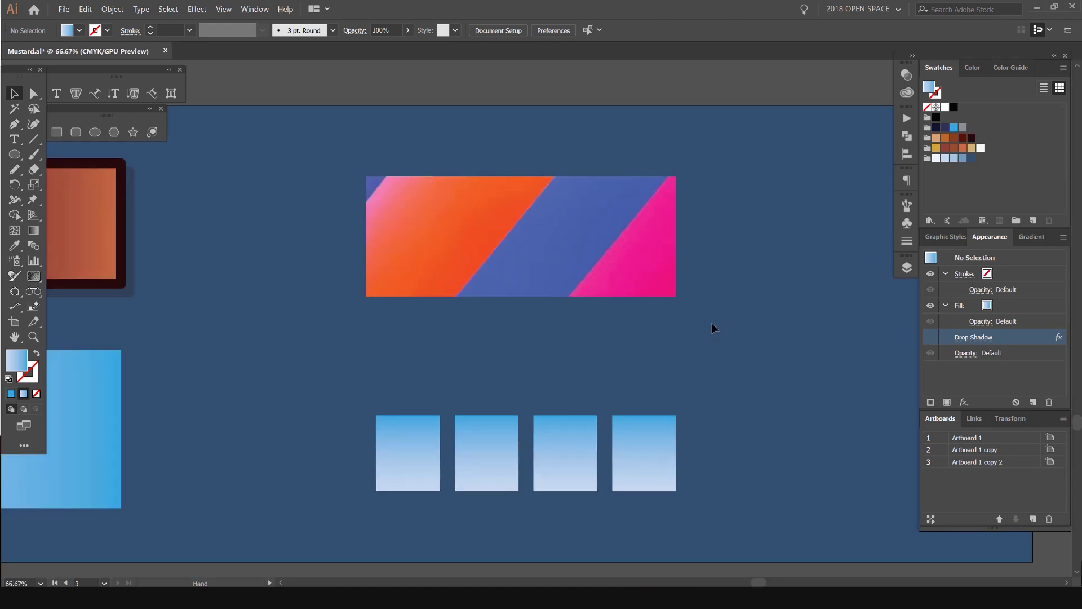
{"action": "left_click_drag", "start_coordinate": [711, 328], "coordinate": [475, 421]}
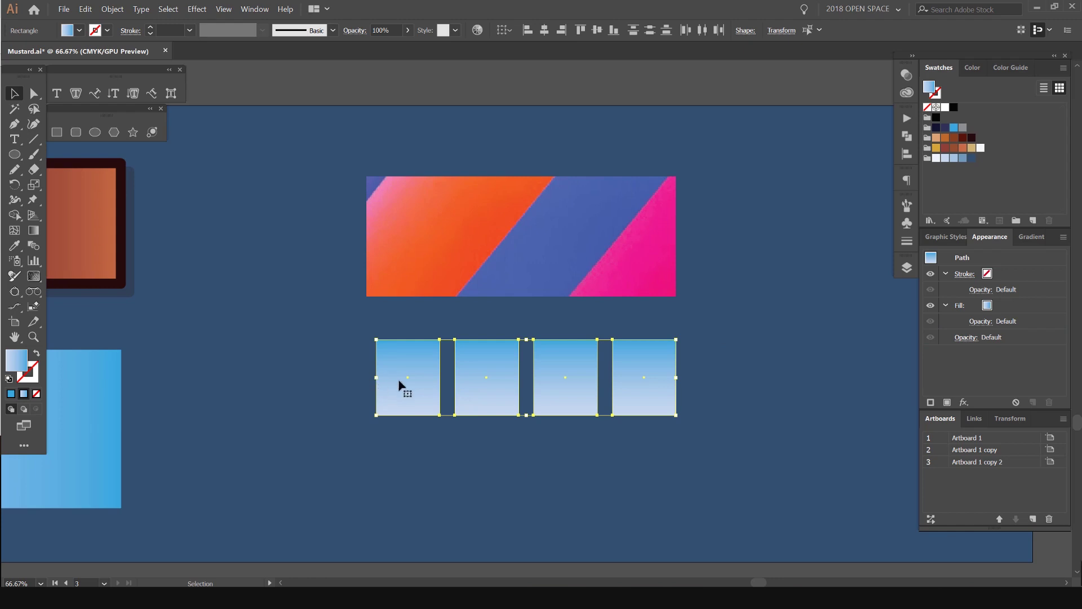
{"action": "left_click_drag", "start_coordinate": [376, 377], "coordinate": [727, 330]}
{"action": "left_click", "coordinate": [633, 333]}
{"action": "left_click", "coordinate": [727, 330]}
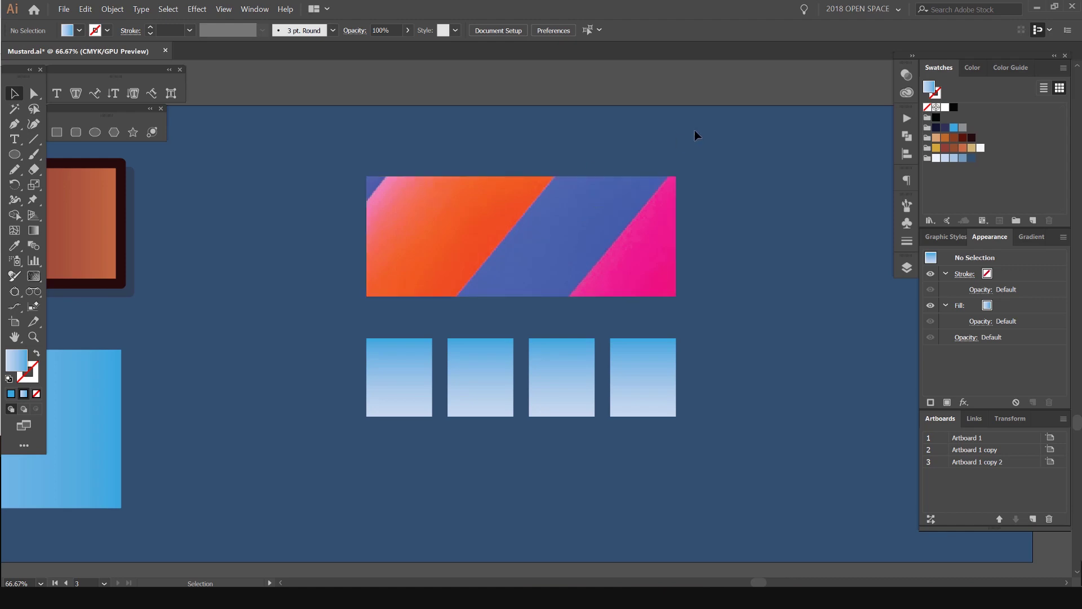
{"action": "key", "text": "ctrl+1"}
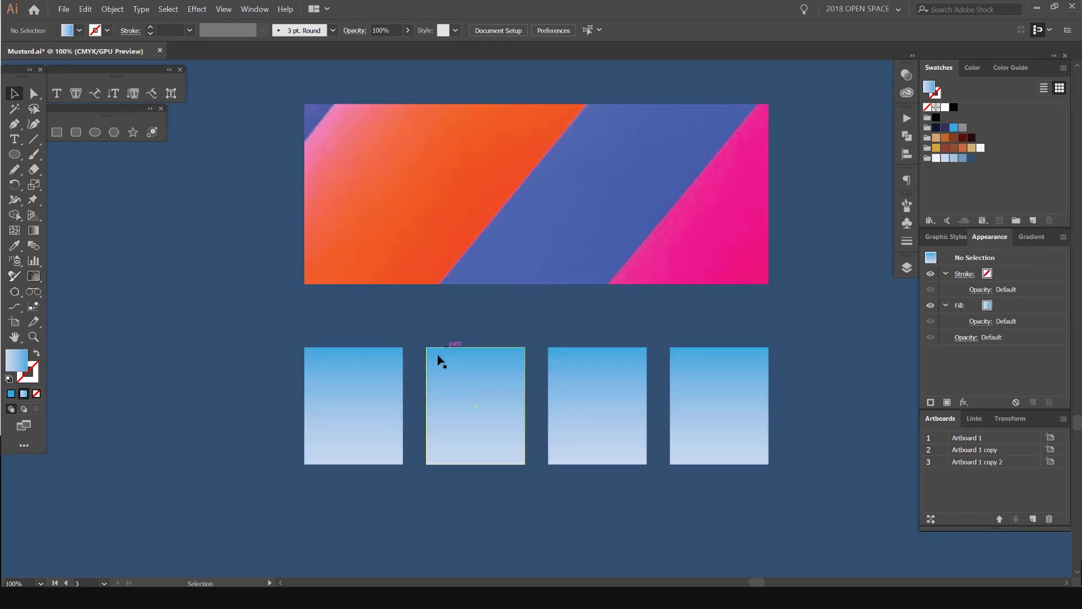
Fill the first two squares with the banner's blue and orange.
{"action": "left_click", "coordinate": [369, 393]}
{"action": "key", "text": "i"}
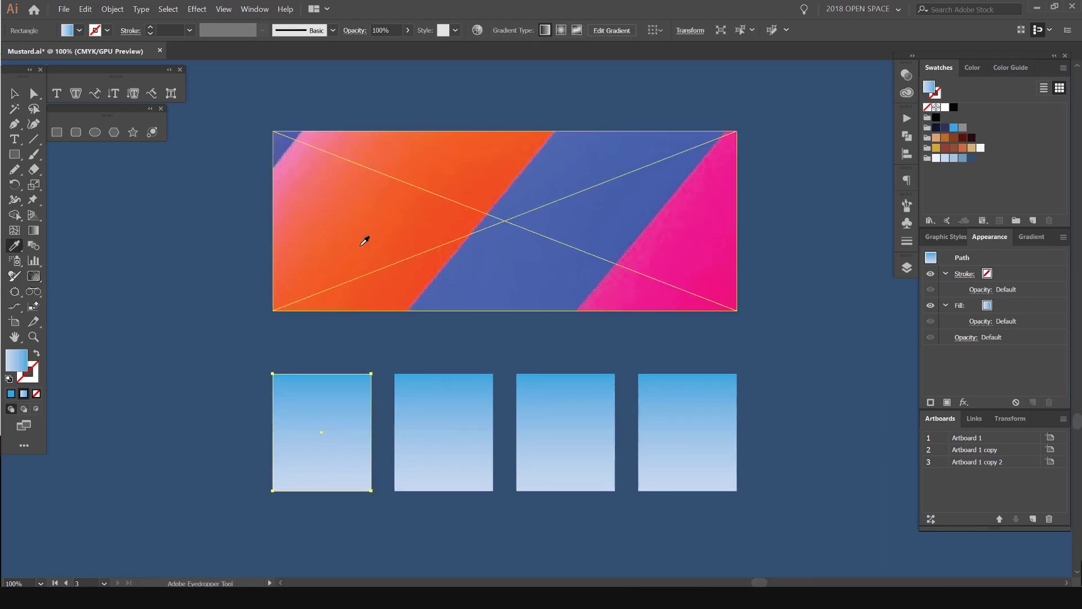
{"action": "left_click", "coordinate": [277, 138]}
{"action": "key", "text": "v"}
{"action": "left_click", "coordinate": [416, 395]}
{"action": "key", "text": "i"}
{"action": "left_click", "coordinate": [362, 244]}
{"action": "key", "text": "v"}
Fill the third and fourth squares with the banner's light pink and magenta.
{"action": "left_click", "coordinate": [563, 412]}
{"action": "key", "text": "i"}
{"action": "left_click", "coordinate": [553, 307]}
{"action": "key", "text": "v"}
{"action": "left_click", "coordinate": [684, 417]}
{"action": "key", "text": "i"}
{"action": "left_click", "coordinate": [705, 270]}
{"action": "key", "text": "v"}
{"action": "left_click", "coordinate": [563, 428]}
{"action": "key", "text": "i"}
{"action": "left_click", "coordinate": [285, 141]}
Select all four coloured squares, cancelling an attempted sideways duplicate.
{"action": "left_click_drag", "start_coordinate": [659, 357], "coordinate": [657, 309]}
{"action": "key", "text": "ctrl+a"}
{"action": "scroll", "coordinate": [203, 405], "scroll_direction": "down", "scroll_amount": 1}
{"action": "left_click_drag", "start_coordinate": [221, 387], "coordinate": [550, 373]}
{"action": "key", "text": "Escape"}
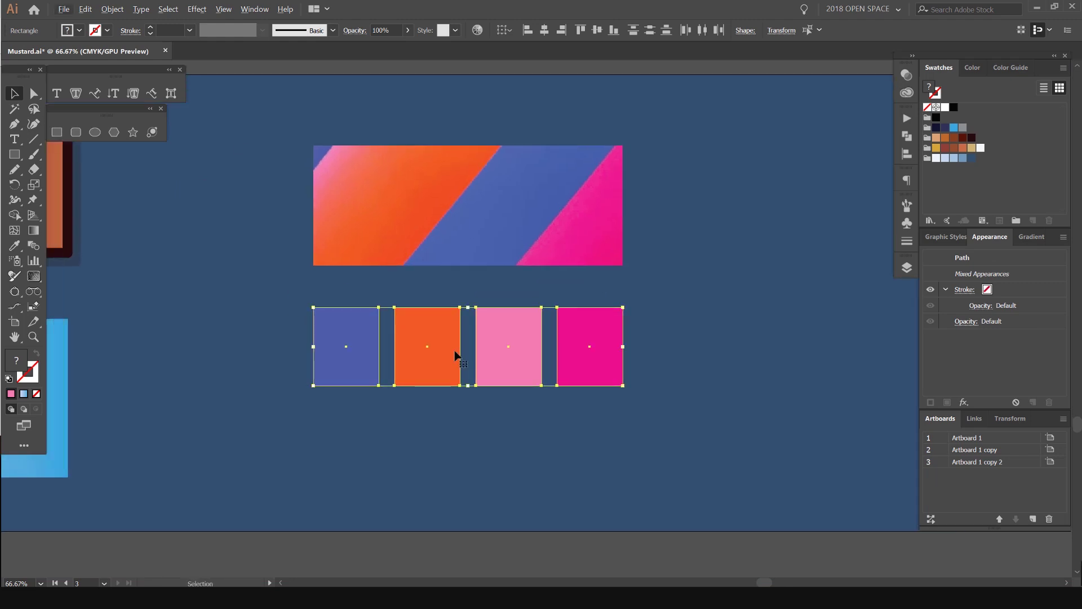
{"action": "scroll", "coordinate": [457, 357], "scroll_direction": "up", "scroll_amount": 1}
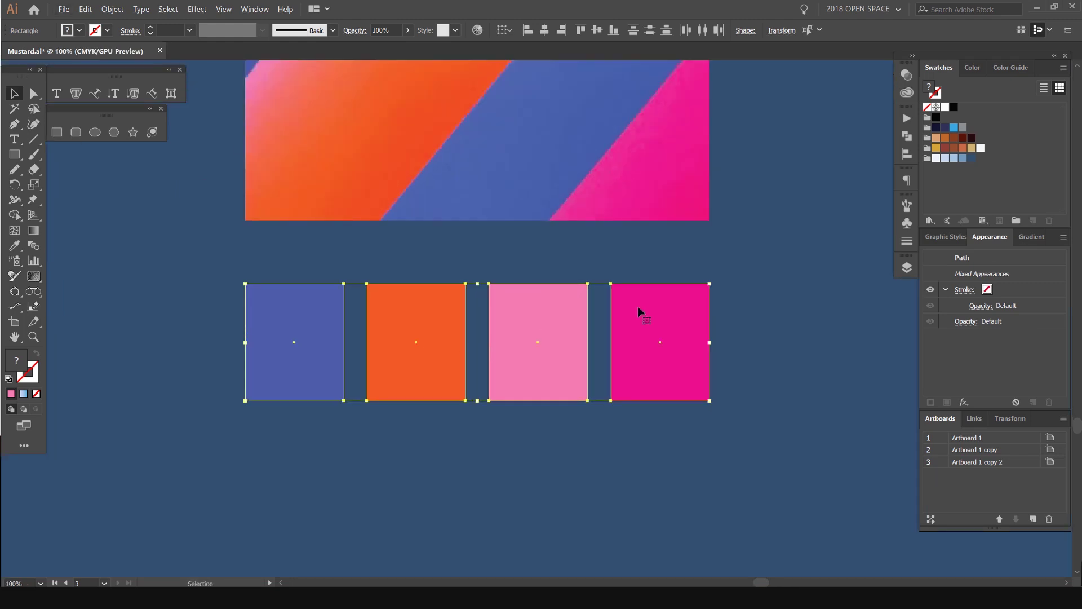
Save the selected squares' four colours as a new swatch group named NEW.
{"action": "left_click_drag", "start_coordinate": [939, 67], "coordinate": [519, 104]}
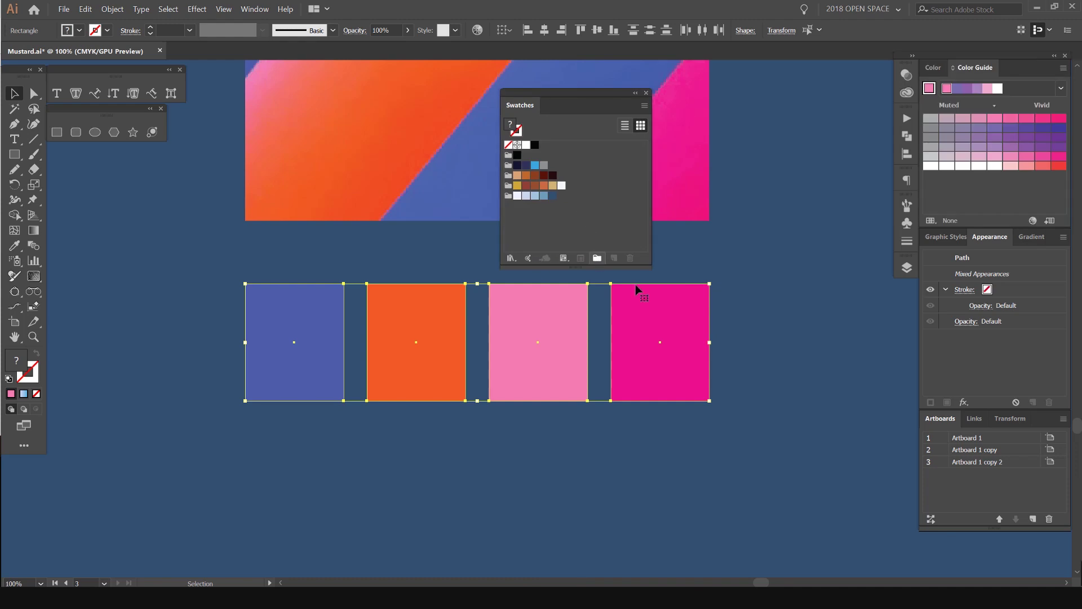
{"action": "left_click", "coordinate": [597, 257]}
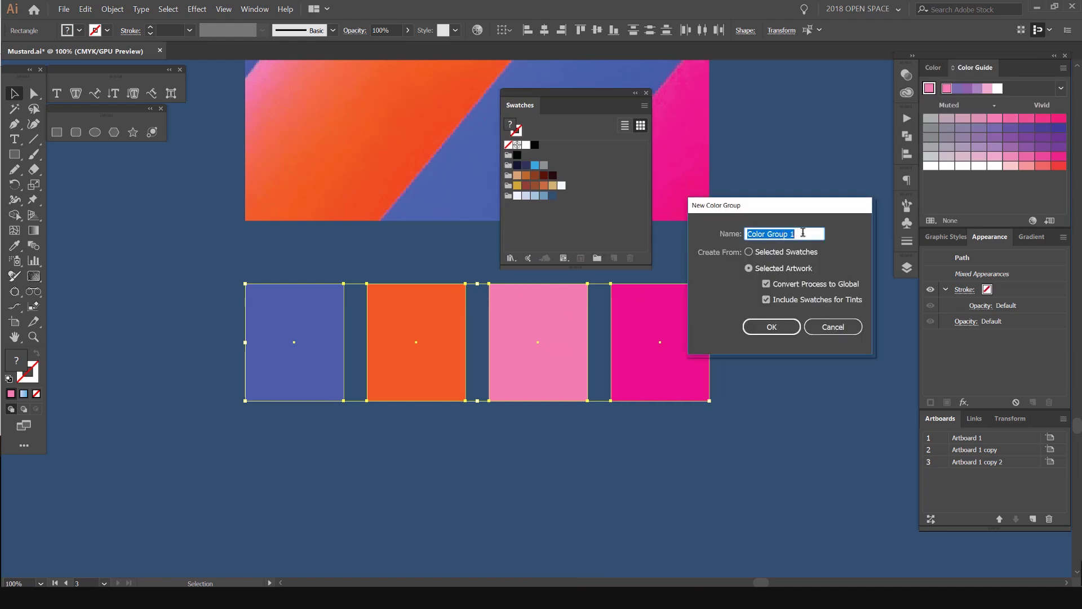
{"action": "type", "text": "NEW"}
{"action": "left_click", "coordinate": [772, 327]}
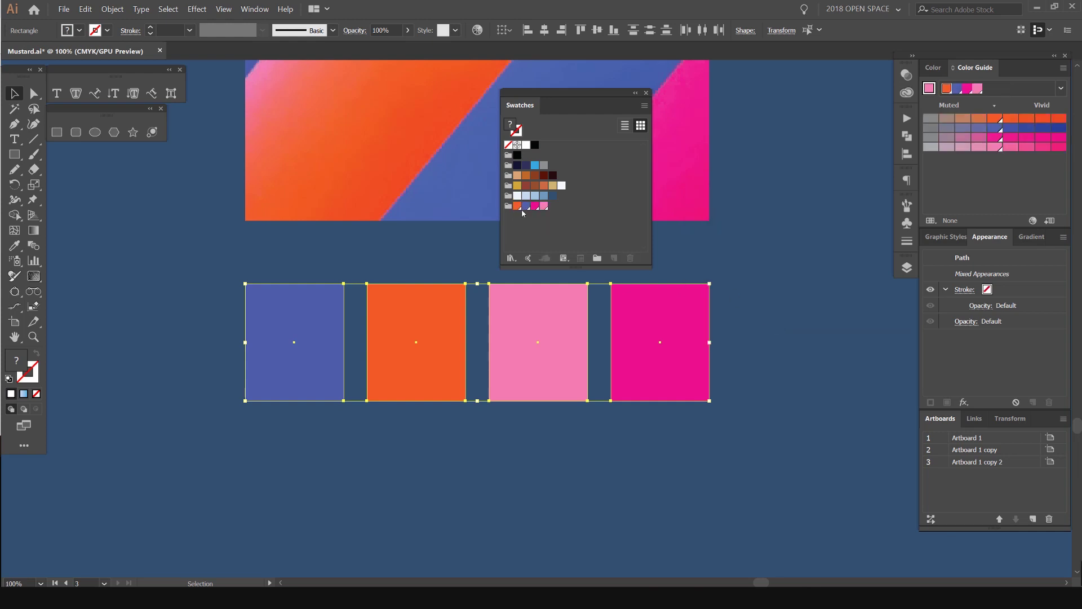
{"action": "left_click_drag", "start_coordinate": [698, 220], "coordinate": [411, 299]}
Draw two overlapping circles, the first pink, in empty artboard space.
{"action": "left_click_drag", "start_coordinate": [518, 105], "coordinate": [862, 105]}
{"action": "mouse_move", "coordinate": [737, 161]}
{"action": "left_mouse_down"}
{"action": "mouse_move", "coordinate": [599, 180]}
{"action": "mouse_move", "coordinate": [496, 218]}
{"action": "left_mouse_up"}
{"action": "key", "text": "l"}
{"action": "left_click_drag", "start_coordinate": [353, 148], "coordinate": [507, 304]}
{"action": "left_click_drag", "start_coordinate": [499, 305], "coordinate": [603, 407]}
Colour a circle blue from the NEW group and place an orange copy overlapping above right.
{"action": "left_click", "coordinate": [869, 207]}
{"action": "key", "text": "v"}
{"action": "left_click", "coordinate": [665, 243]}
{"action": "left_click_drag", "start_coordinate": [522, 249], "coordinate": [621, 153]}
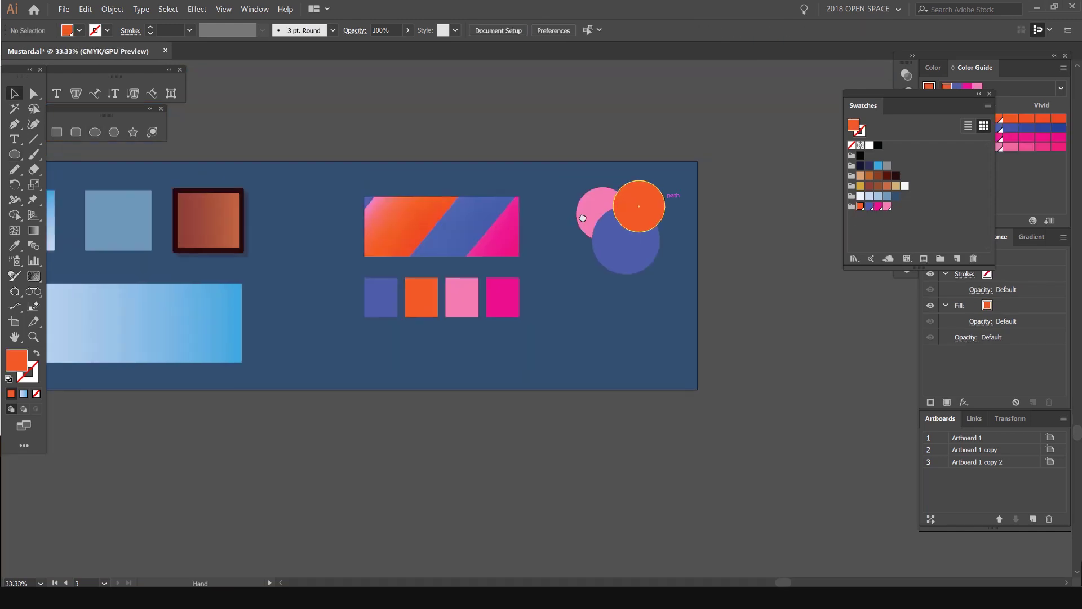
{"action": "left_click_drag", "start_coordinate": [583, 218], "coordinate": [714, 252]}
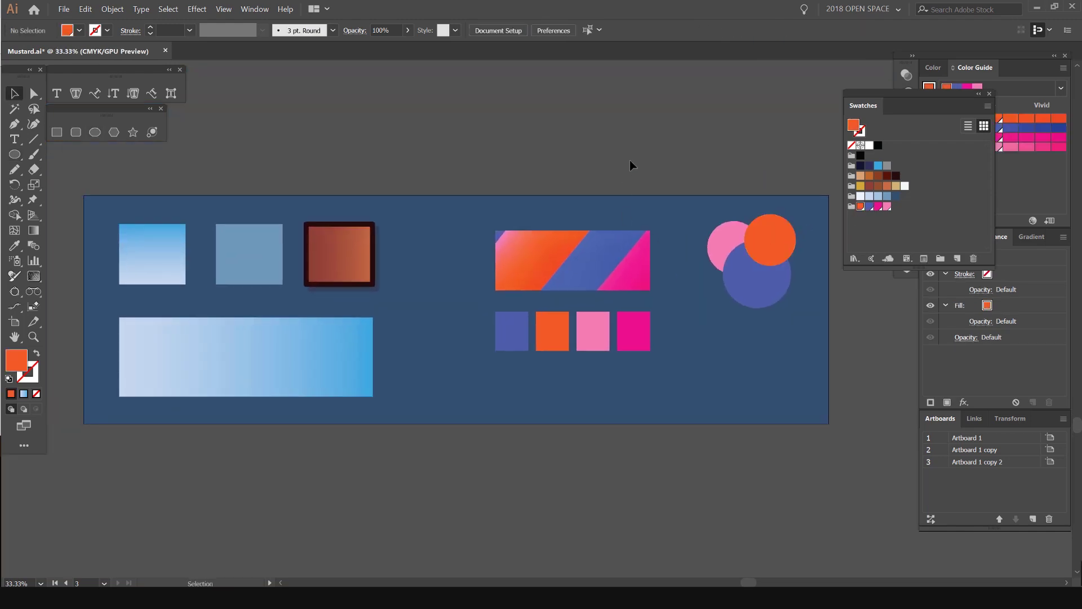